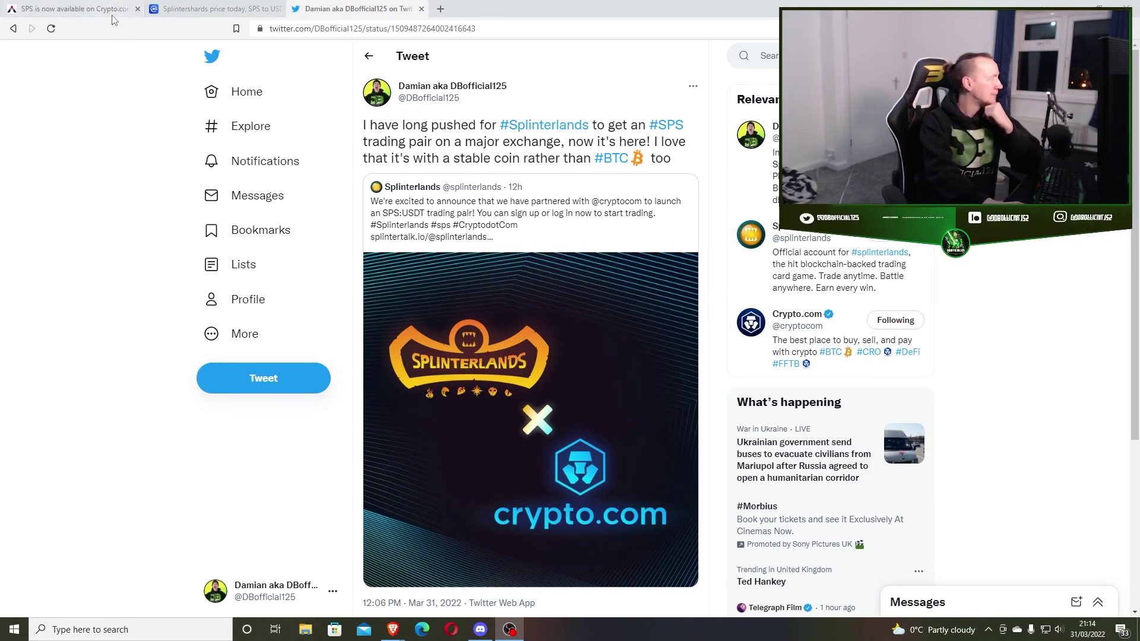
After reading the Crypto.com listing tweet, jump to the PeakD announcement tab.
key(ctrl+Tab)
scroll(456, 254, down, 2)
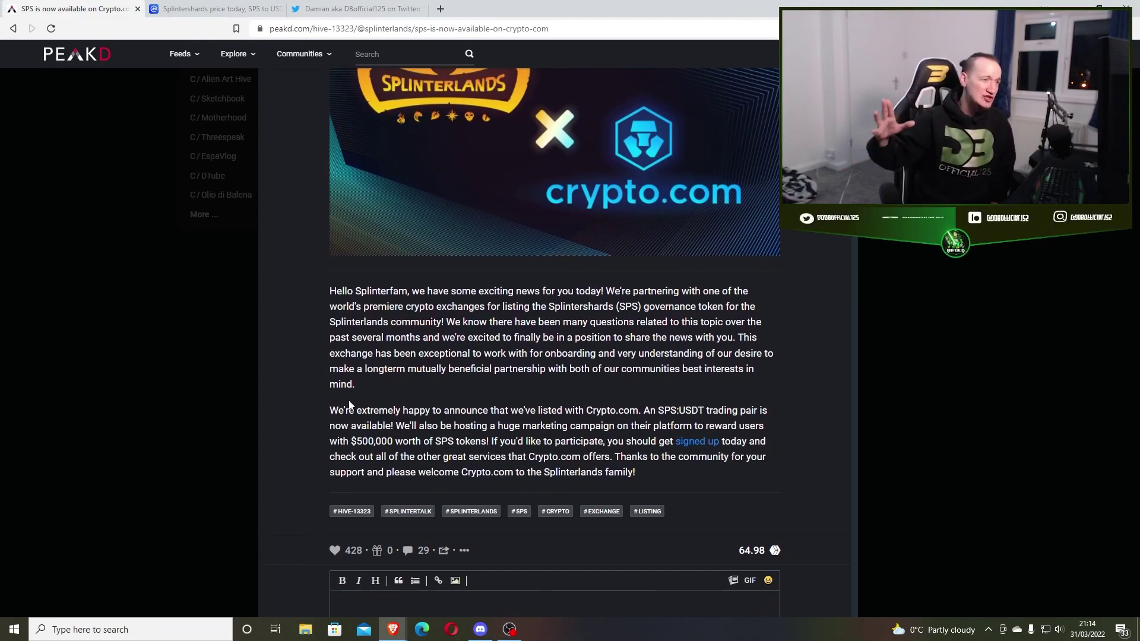
scroll(339, 406, down, 1)
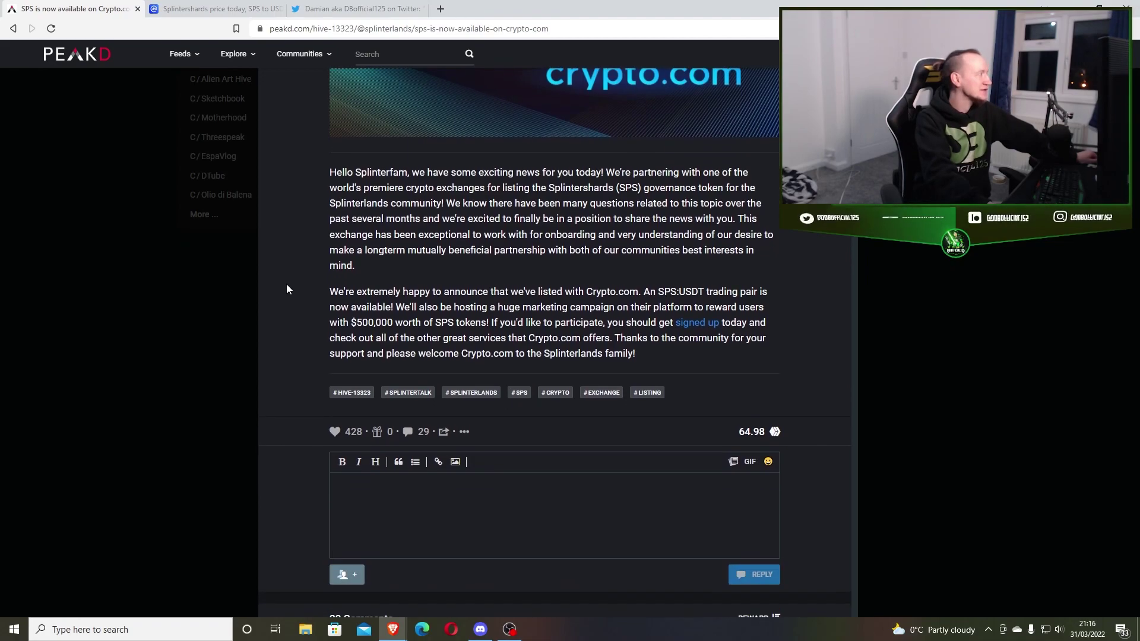
scroll(285, 284, up, 3)
scroll(289, 289, up, 1)
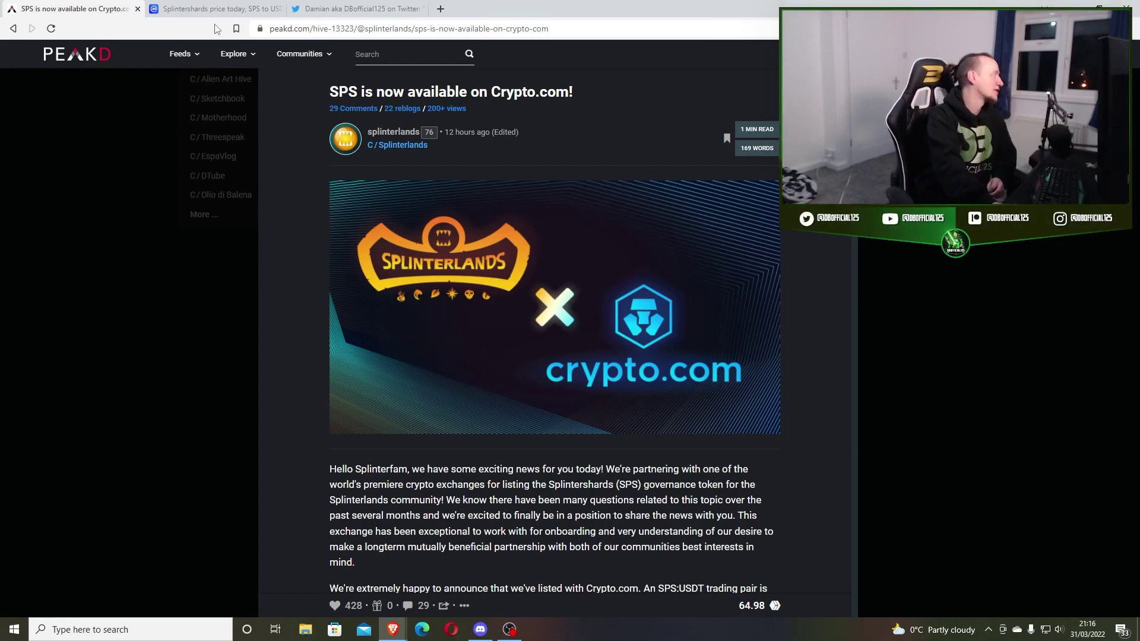
Bring up the Splintershards SPS tab on CoinMarketCap with its 7-day price chart.
click(237, 15)
scroll(544, 387, down, 3)
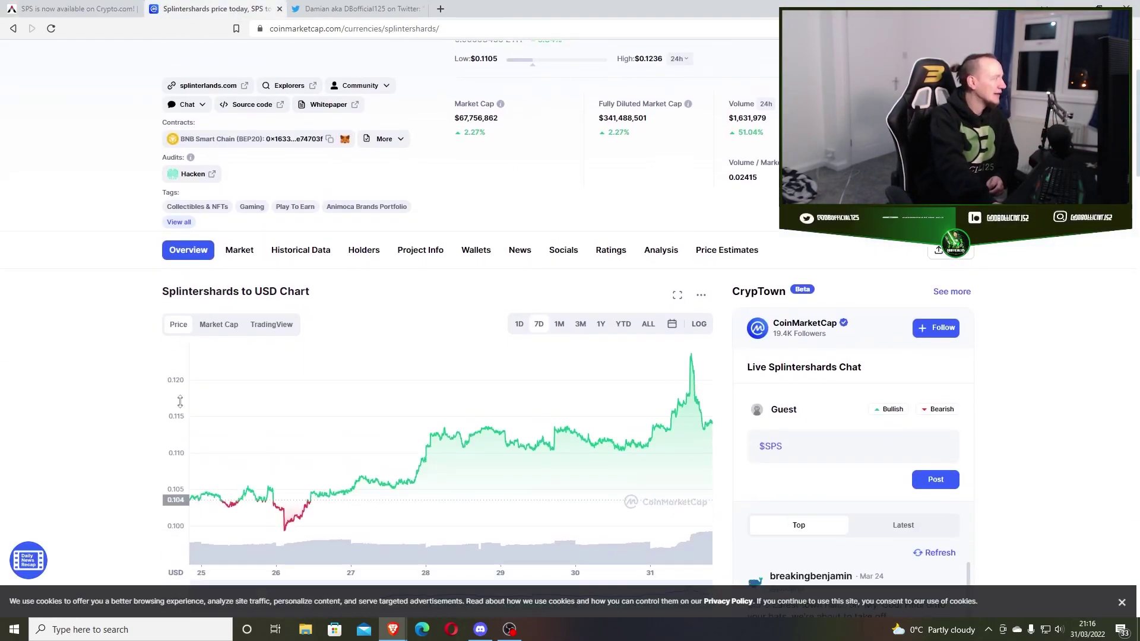
scroll(142, 409, up, 1)
scroll(142, 409, up, 1)
scroll(143, 409, down, 1)
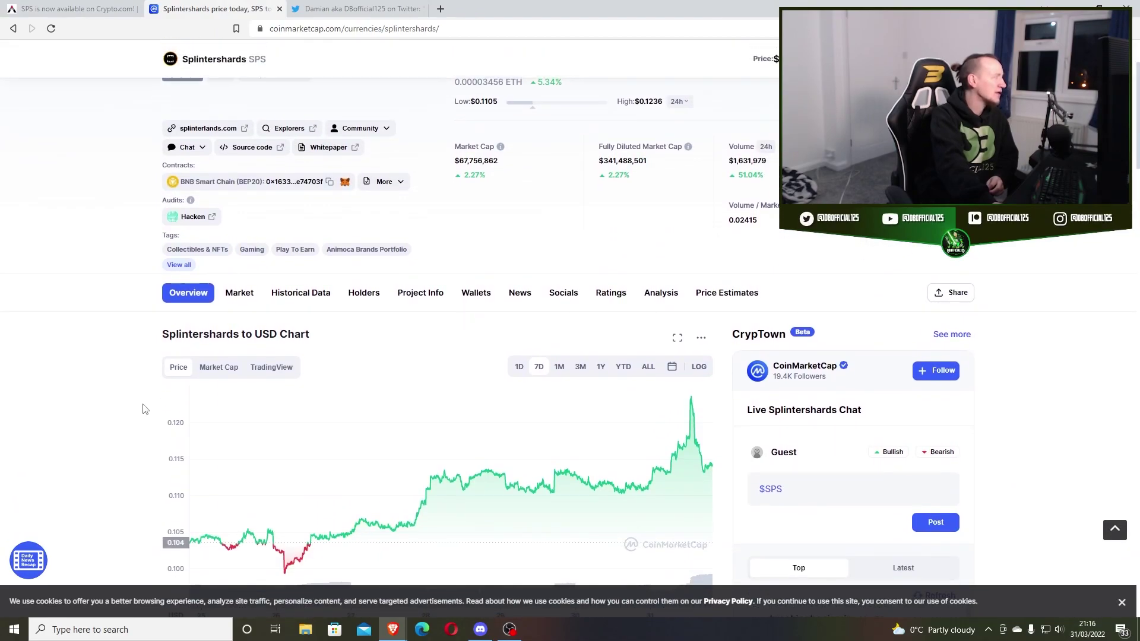
scroll(142, 409, down, 1)
scroll(142, 409, up, 2)
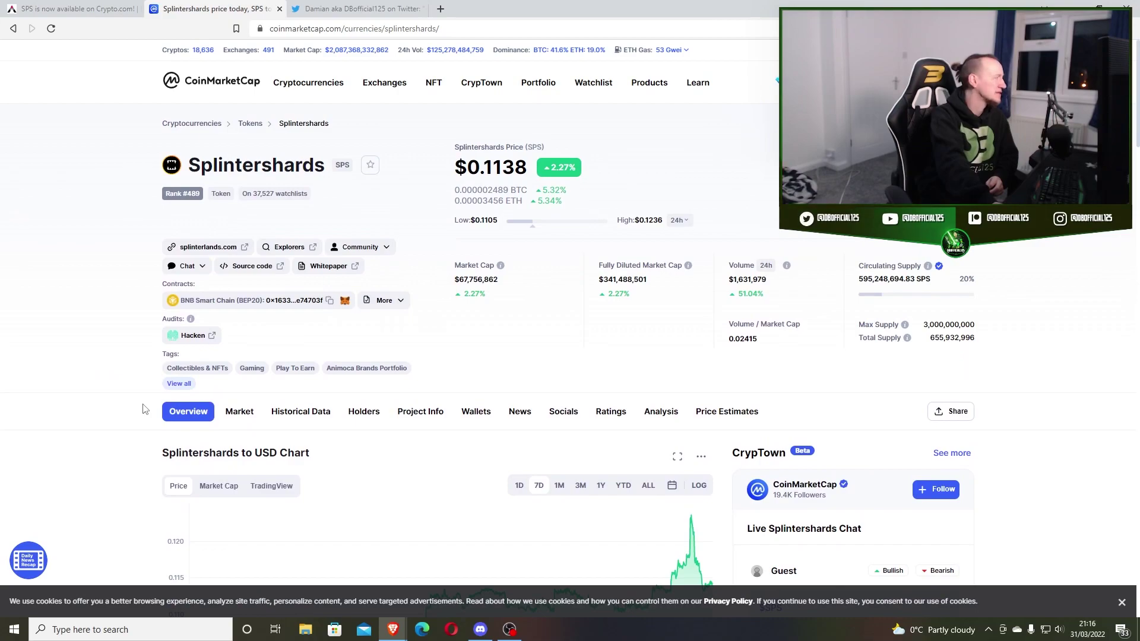
scroll(142, 409, down, 2)
scroll(143, 409, down, 1)
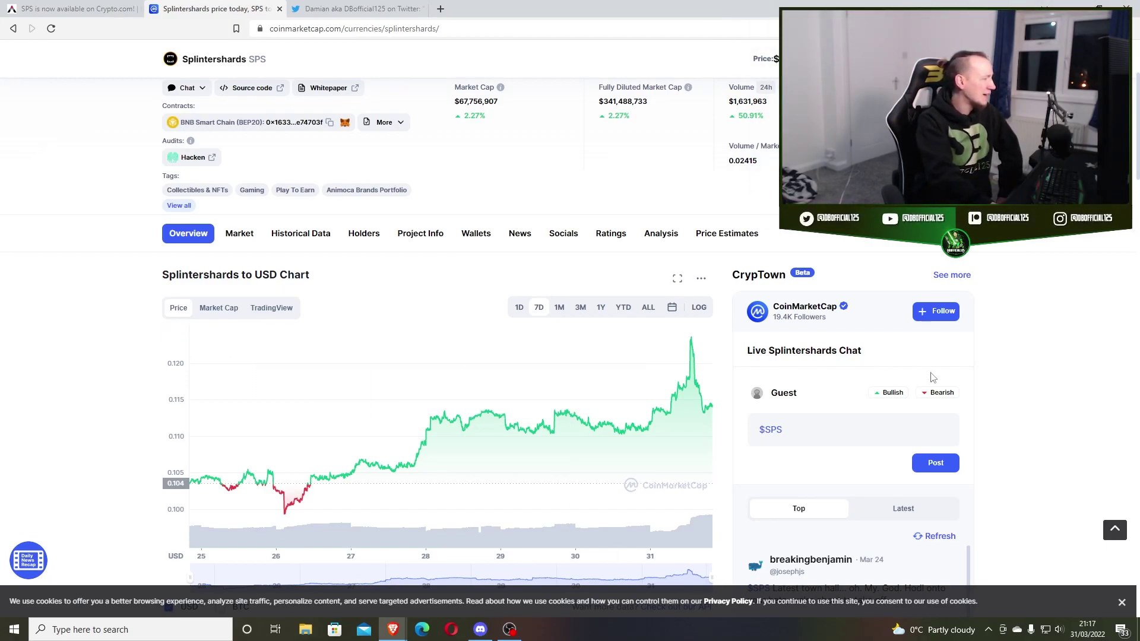
scroll(926, 374, down, 2)
scroll(904, 350, down, 2)
scroll(935, 508, down, 1)
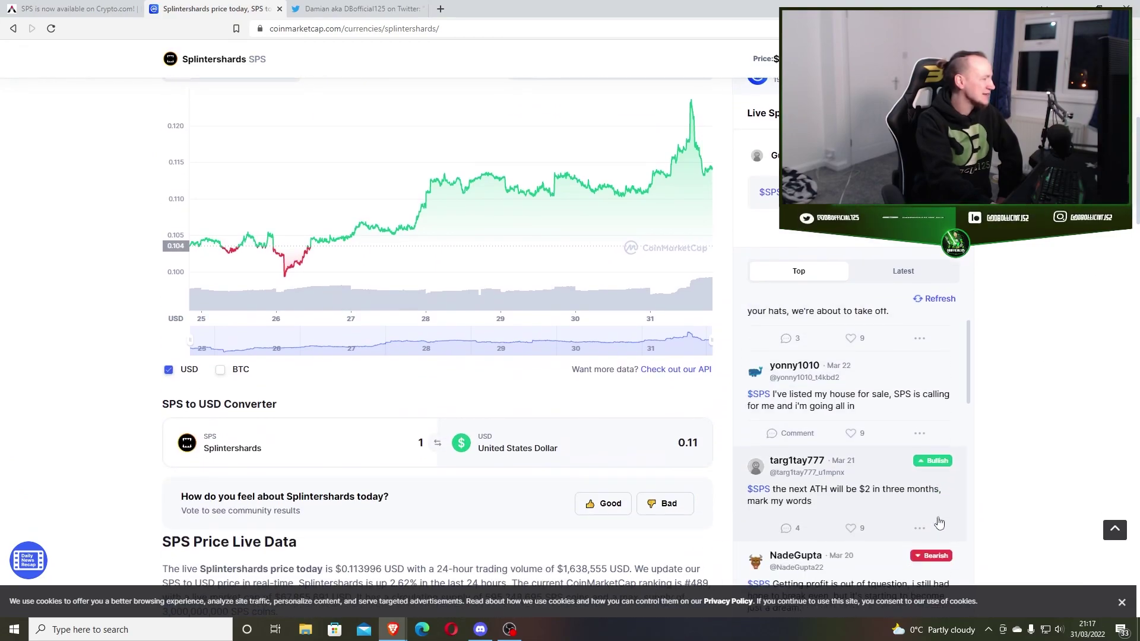
scroll(938, 459, down, 1)
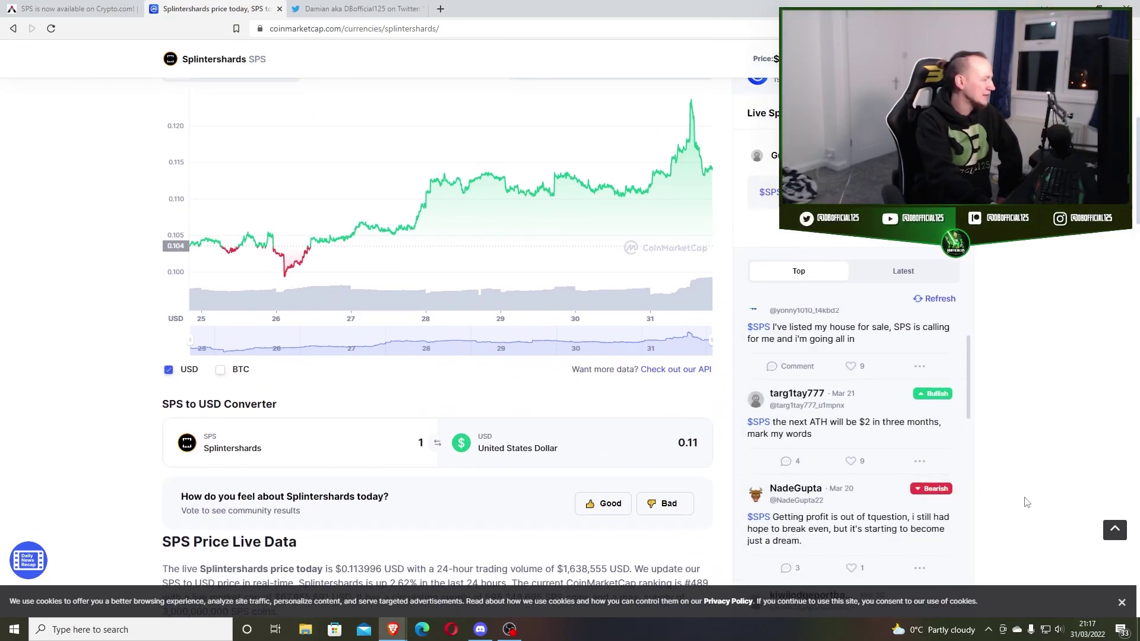
scroll(826, 519, down, 1)
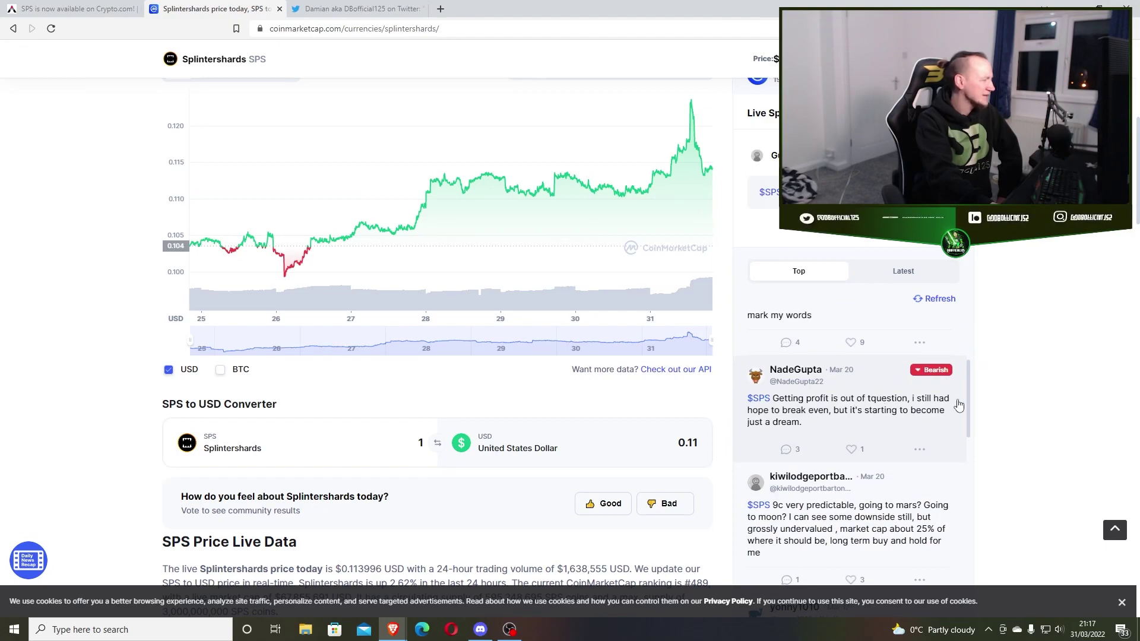
scroll(958, 405, up, 2)
scroll(37, 278, up, 3)
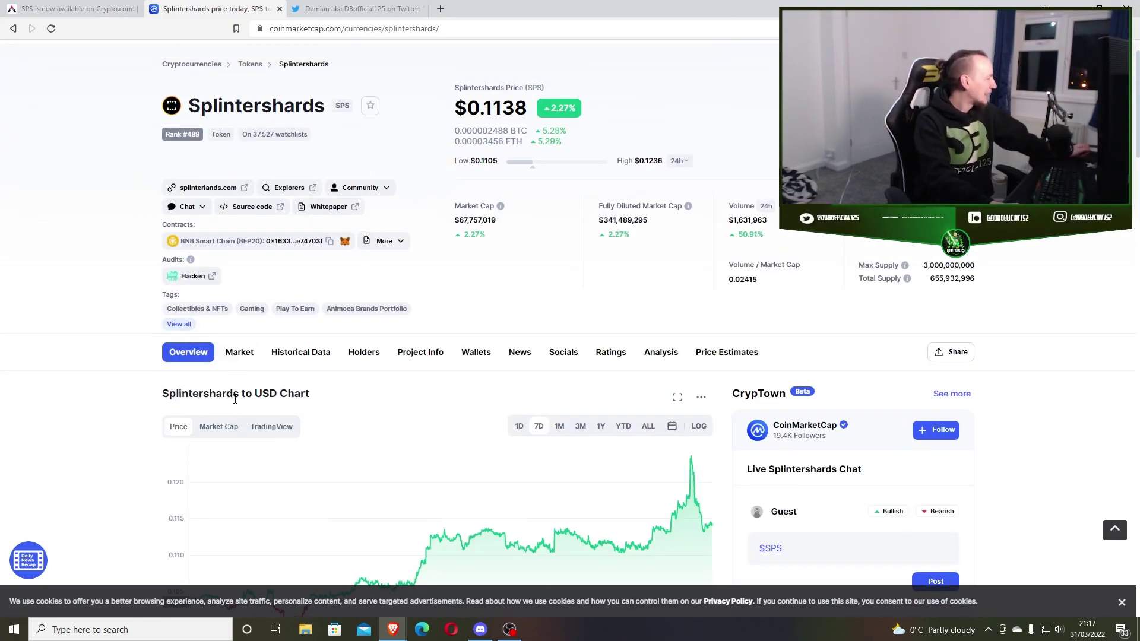
scroll(235, 399, down, 2)
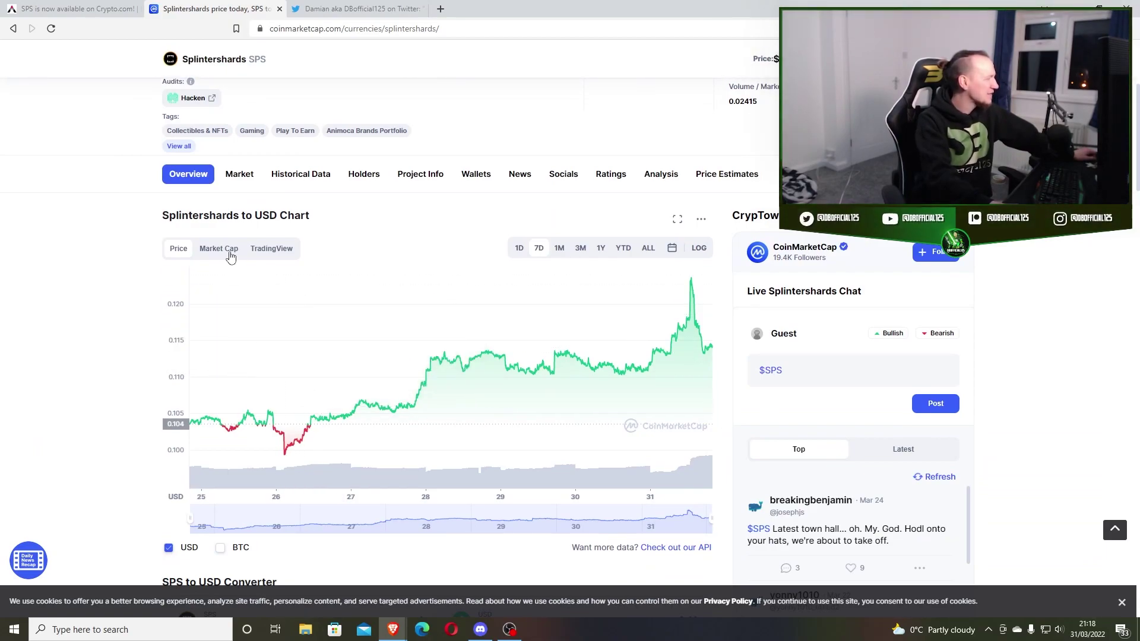
scroll(125, 351, up, 3)
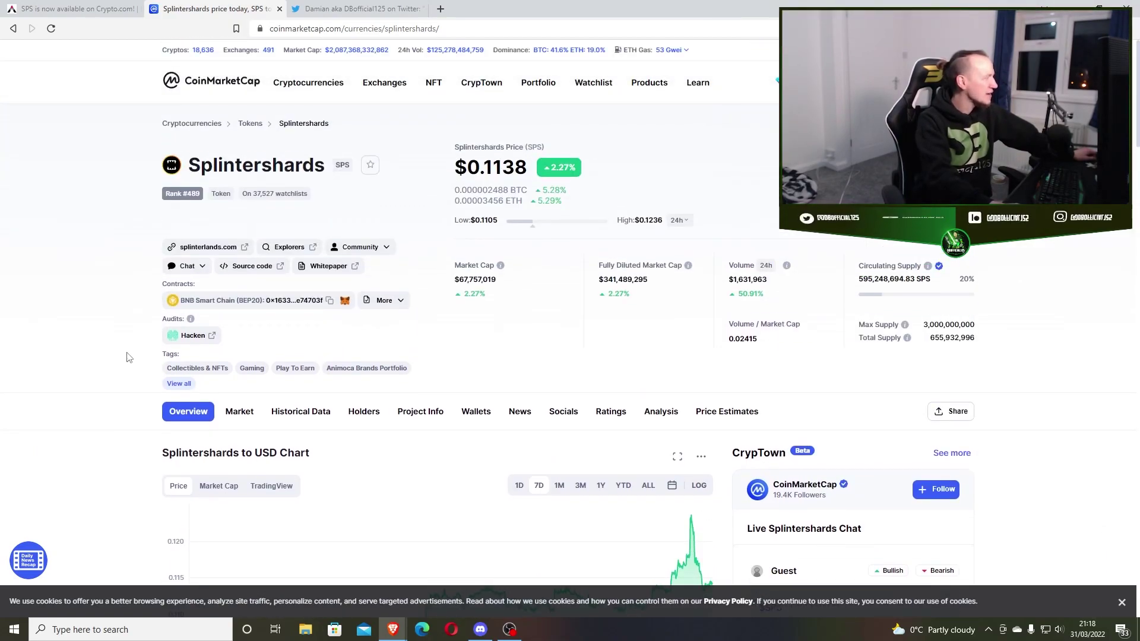